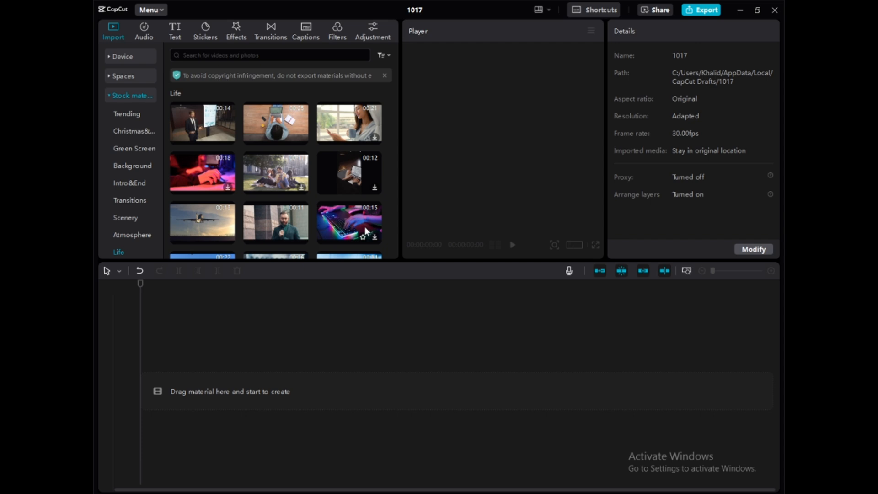
# Step: Place the Life stock clip of the woman in a tan coat on the timeline and transcode it for smoother playback
pyautogui.scroll(-3, 364, 226)
pyautogui.click(281, 180)
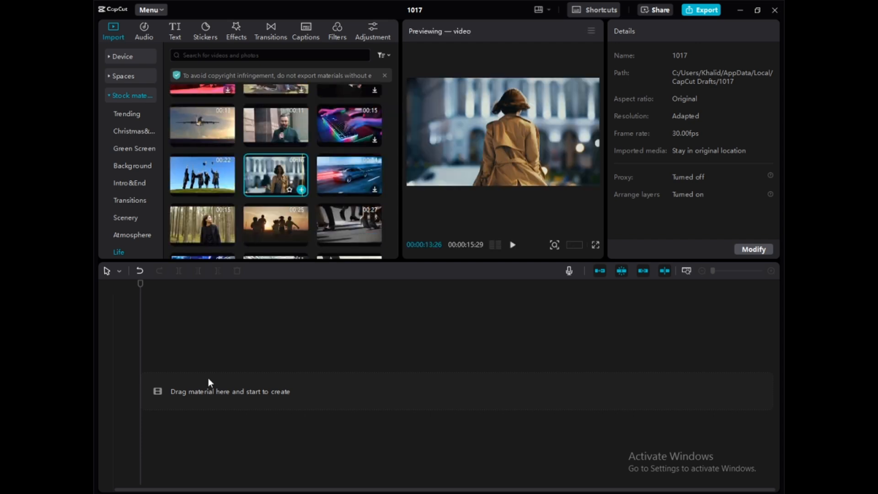
pyautogui.moveTo(210, 383); pyautogui.dragTo(211, 385)
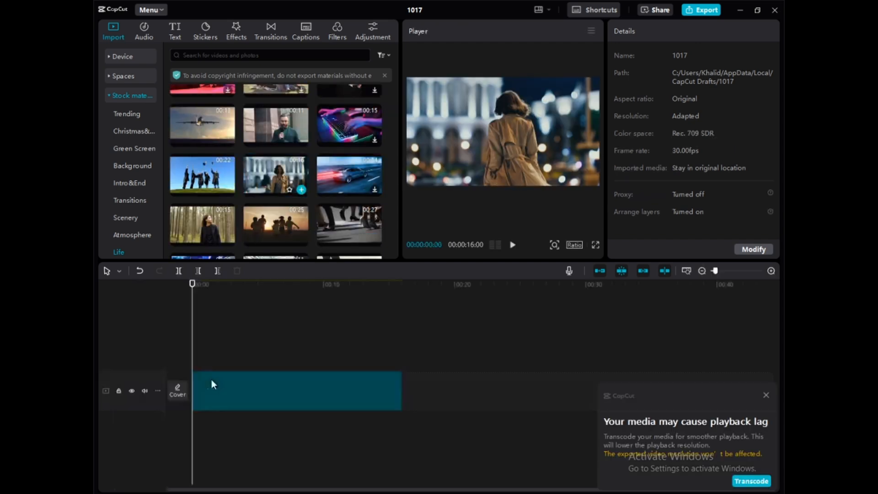
pyautogui.click(751, 481)
# Step: Set the project's aspect ratio to 16:9
pyautogui.click(574, 245)
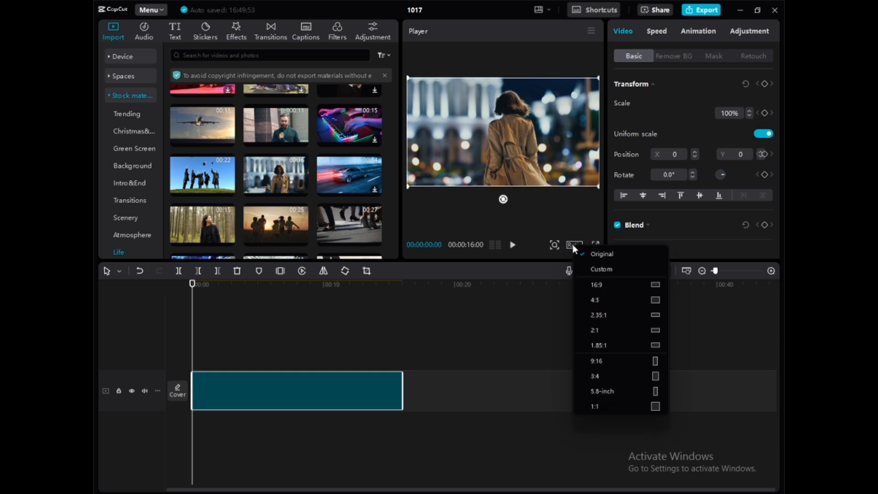
pyautogui.click(598, 284)
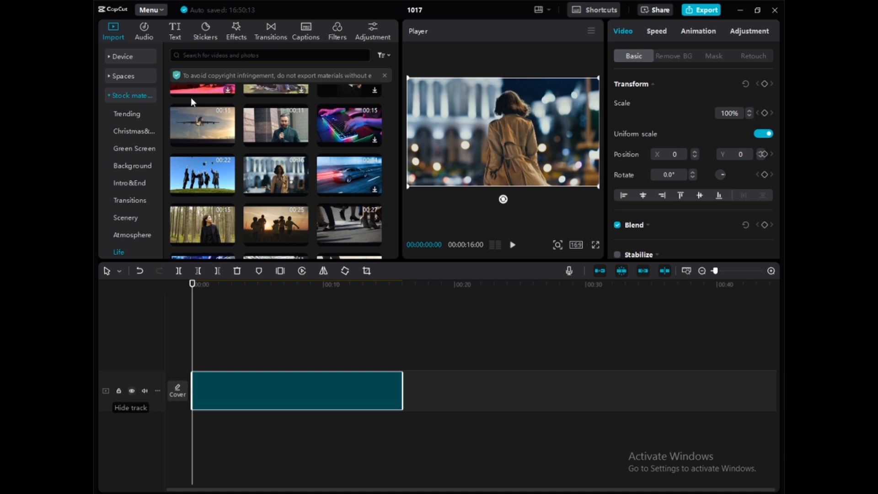
# Step: Add a default text layer above the video from its start and extend it to the end of the clip
pyautogui.click(173, 30)
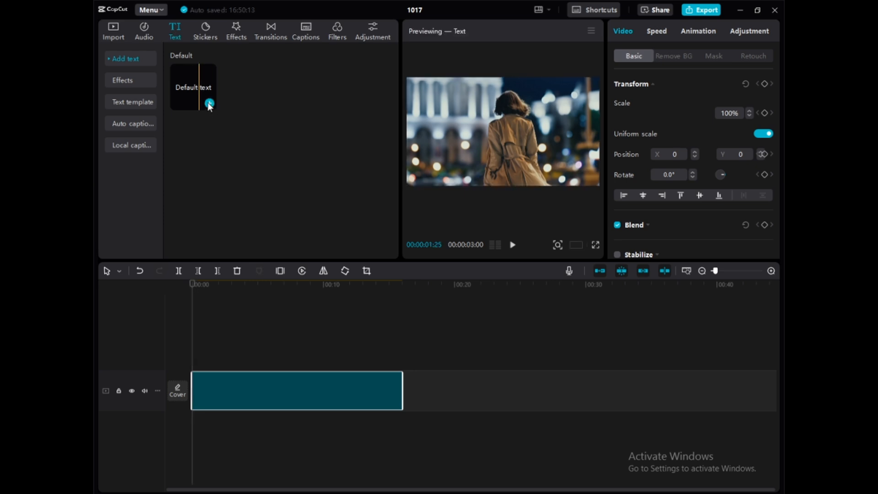
pyautogui.moveTo(197, 343); pyautogui.dragTo(197, 346)
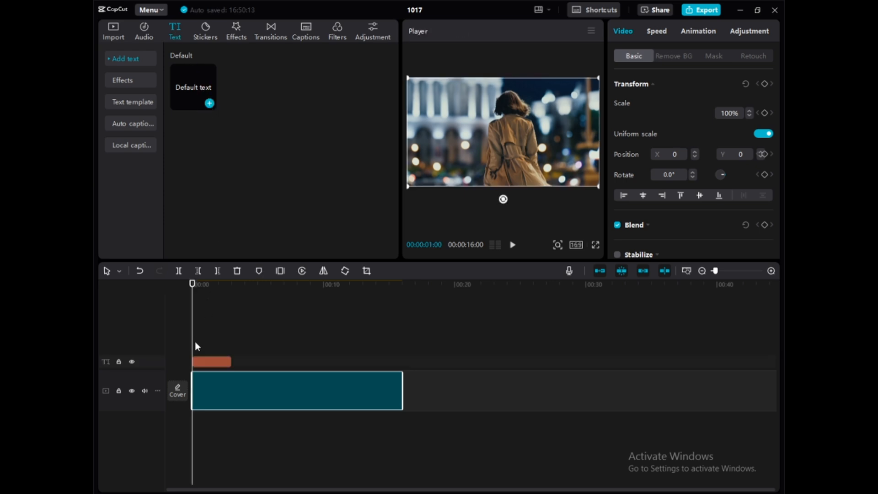
pyautogui.click(229, 361)
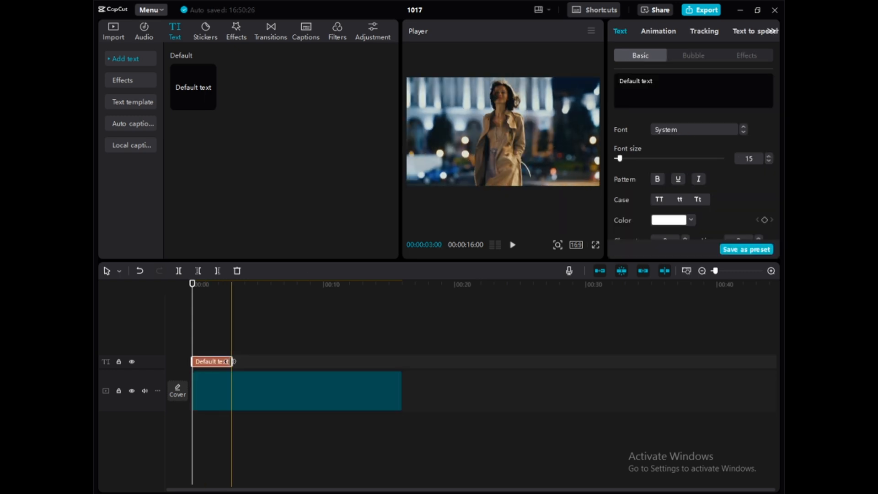
pyautogui.moveTo(232, 361); pyautogui.dragTo(402, 361)
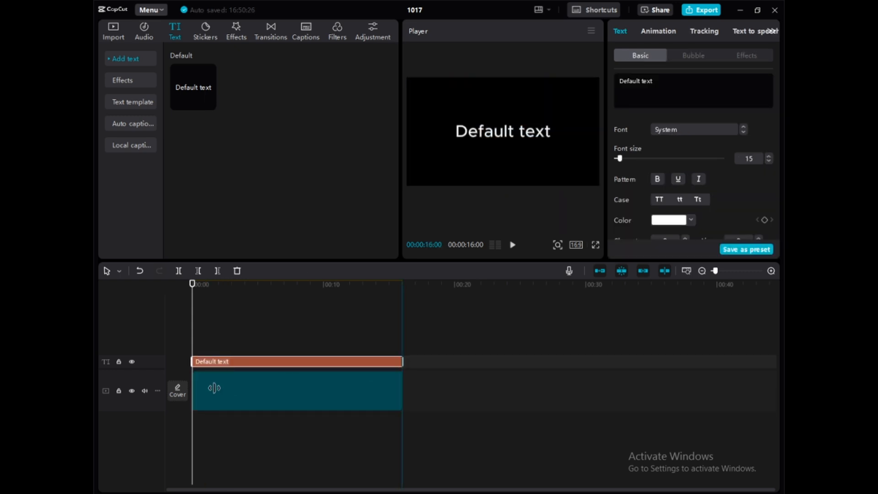
# Step: Hide the video track and replace the default text with TUTORIAL
pyautogui.click(132, 390)
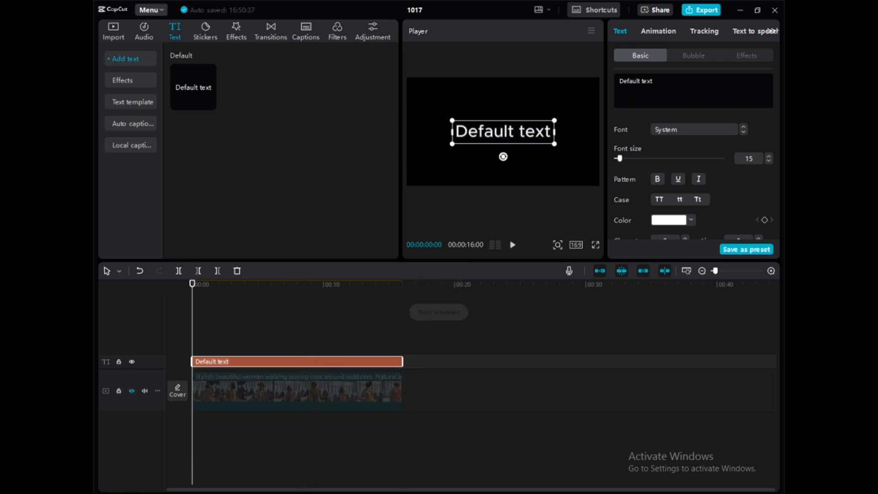
pyautogui.tripleClick(636, 81)
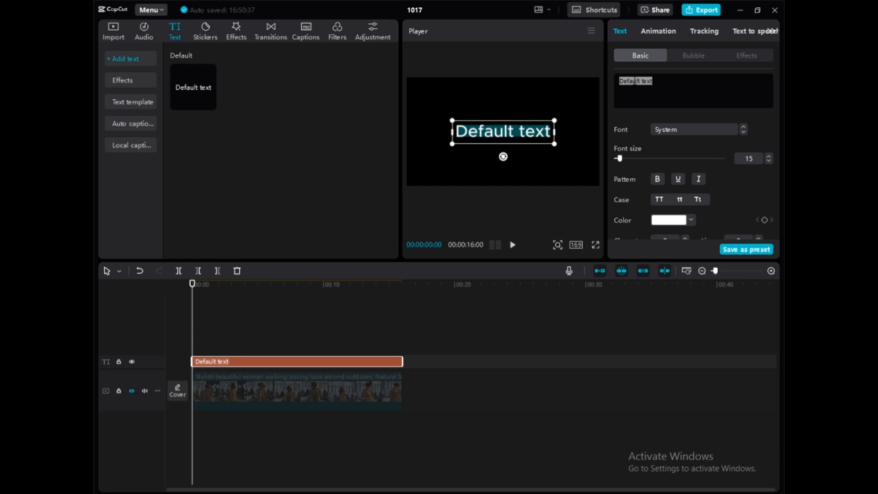
pyautogui.write('TUT')
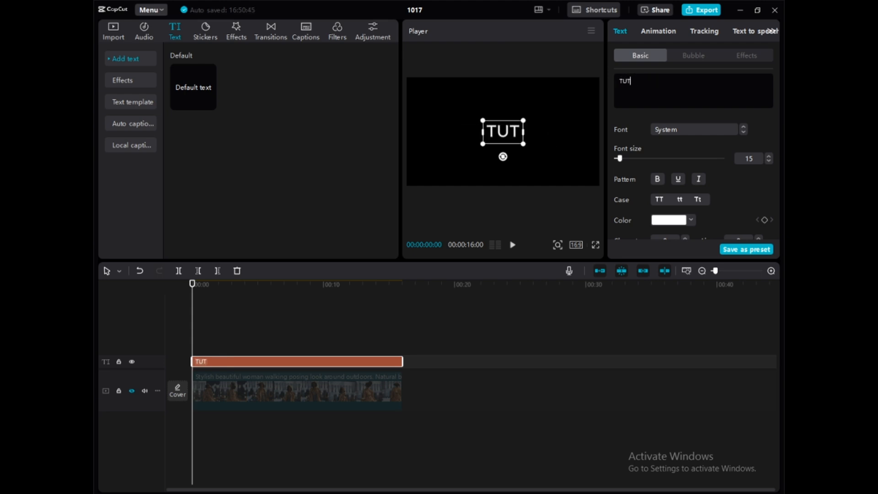
pyautogui.write('ORIAL')
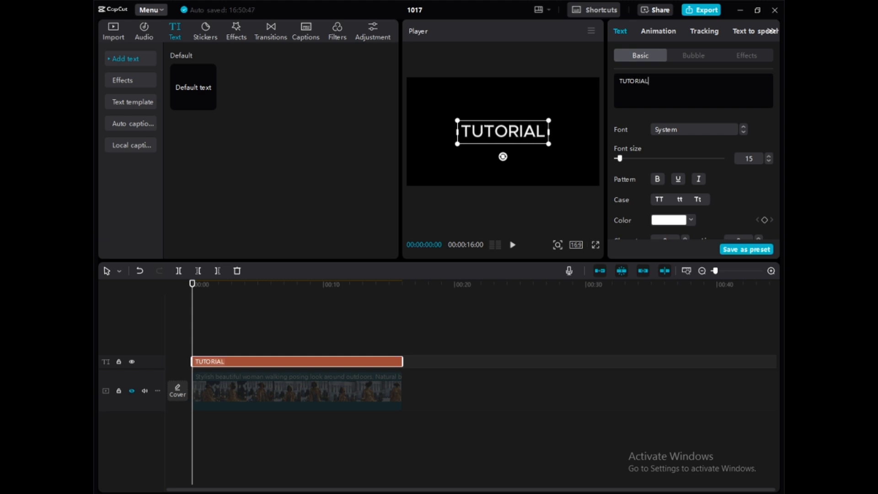
# Step: Set the TUTORIAL text's font to ZY Modern and enlarge it to about 231% so it nearly fills the frame width
pyautogui.click(672, 132)
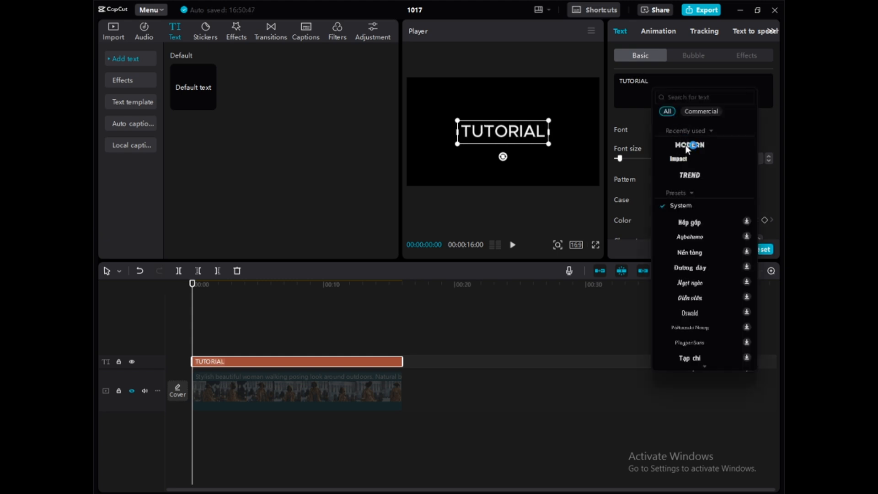
pyautogui.click(685, 144)
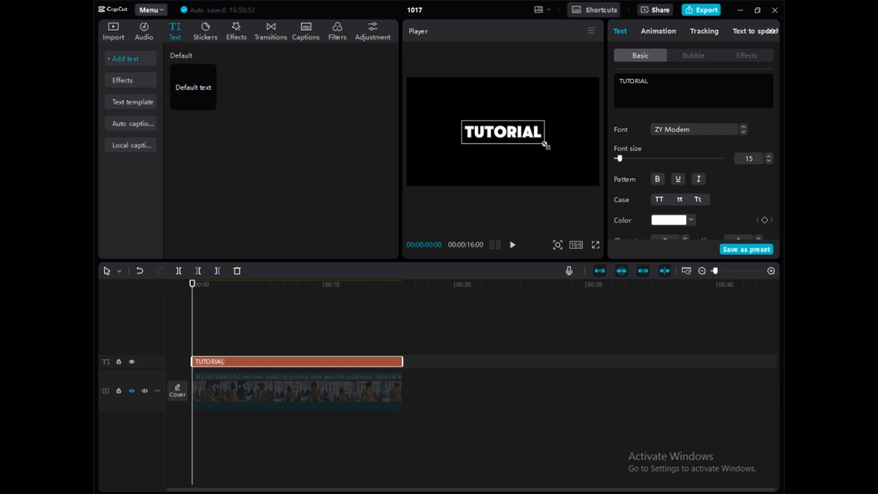
pyautogui.moveTo(546, 145); pyautogui.dragTo(616, 195)
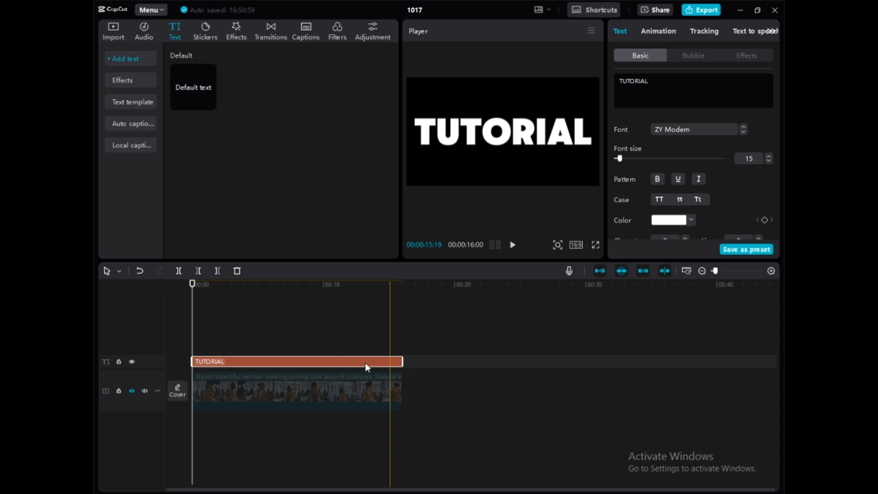
# Step: Duplicate the TUTORIAL text onto a new track above, starting at 00:00, and hide the original text's track
pyautogui.rightClick(248, 362)
pyautogui.click(262, 257)
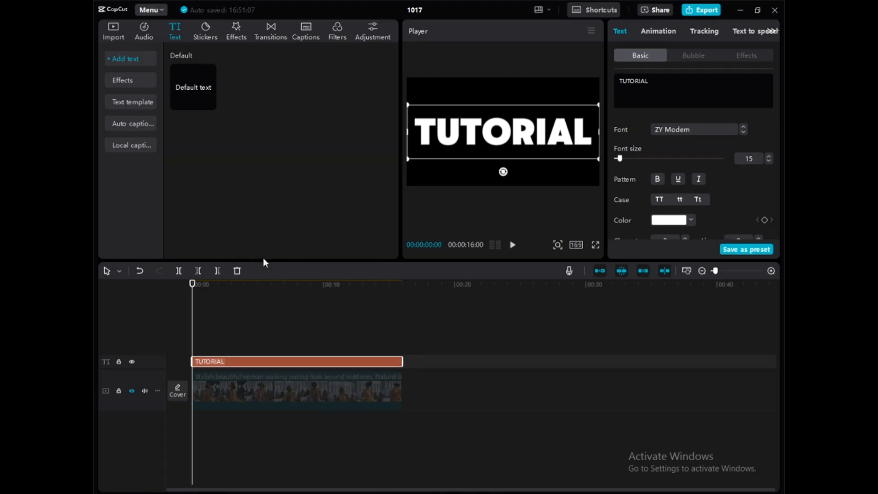
pyautogui.rightClick(238, 346)
pyautogui.click(249, 349)
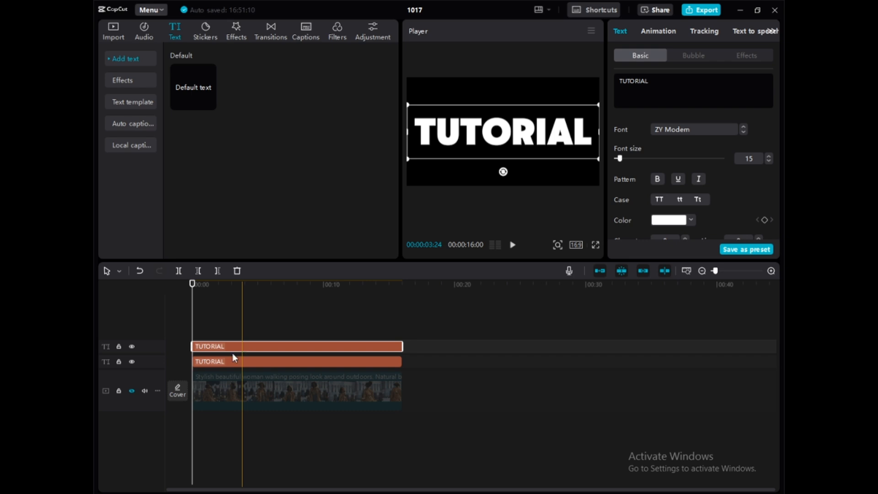
pyautogui.click(131, 361)
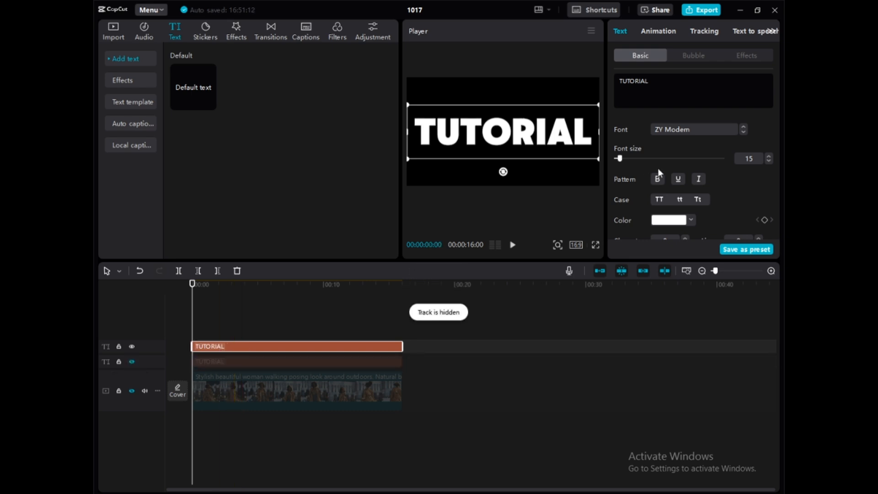
# Step: Enable a stroke on the upper TUTORIAL text and set its color to white (FFFFFF)
pyautogui.scroll(-2, 647, 177)
pyautogui.scroll(-4, 646, 176)
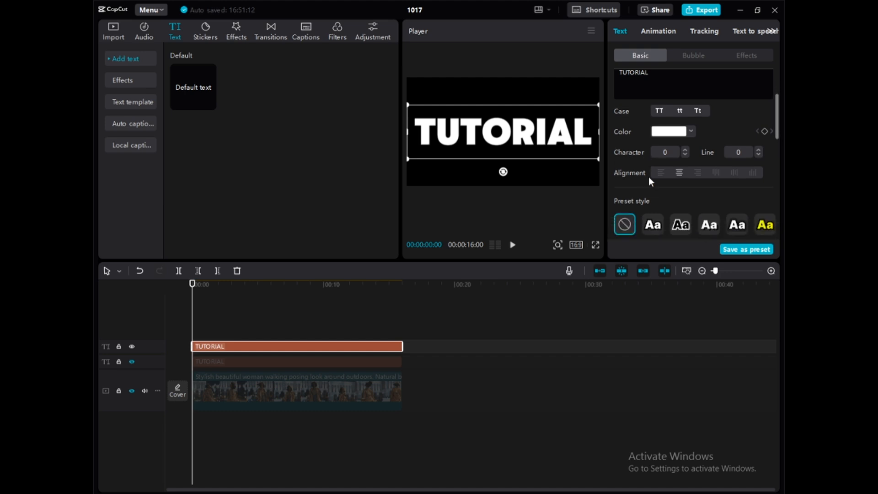
pyautogui.scroll(-4, 655, 181)
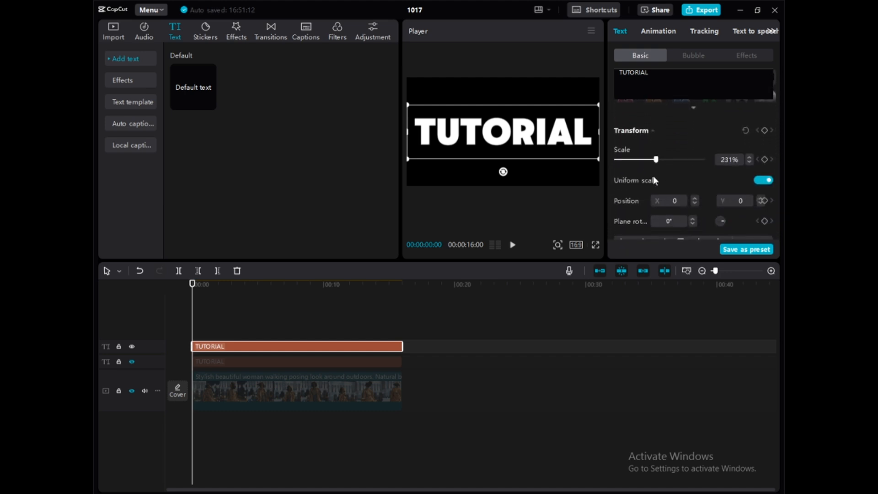
pyautogui.scroll(8, 653, 177)
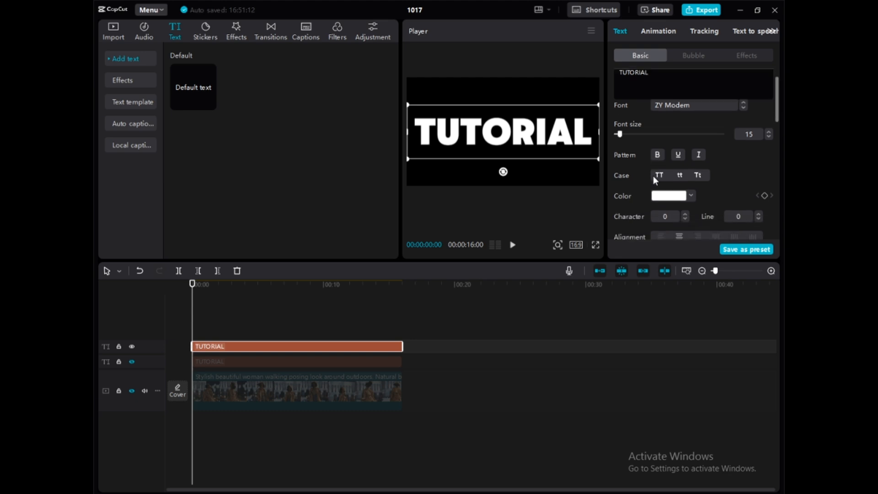
pyautogui.scroll(-4, 654, 176)
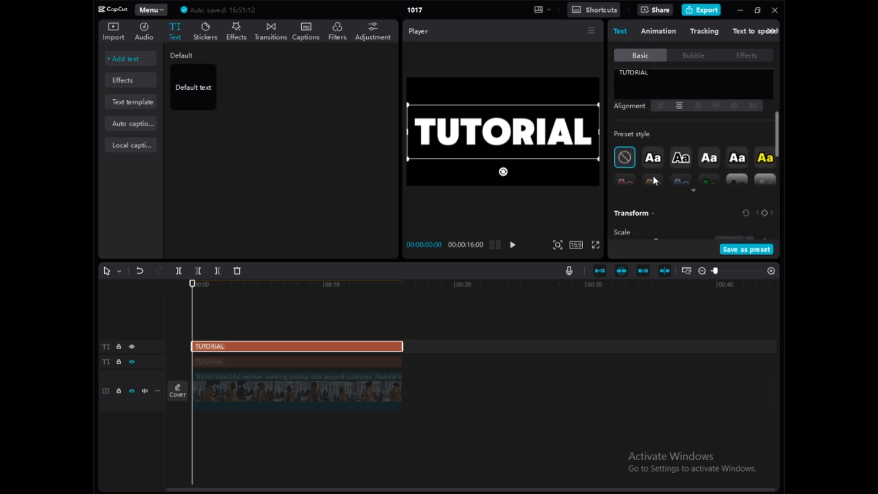
pyautogui.scroll(-5, 653, 176)
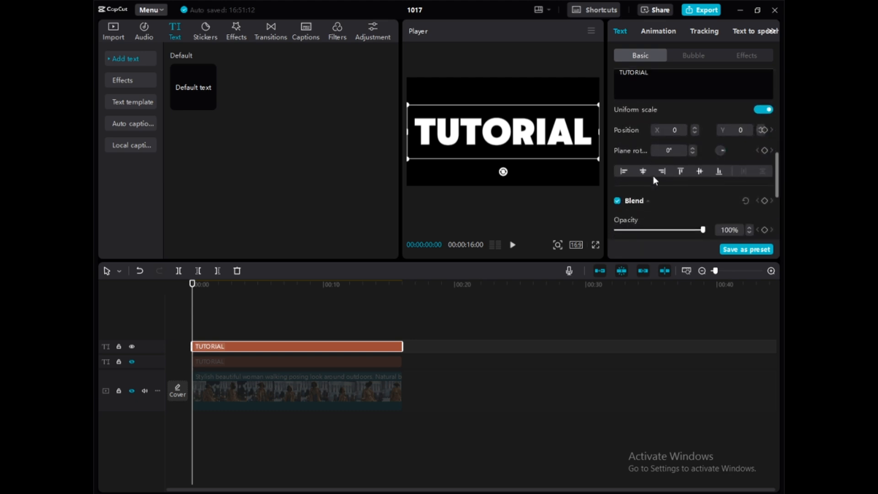
pyautogui.scroll(-4, 653, 176)
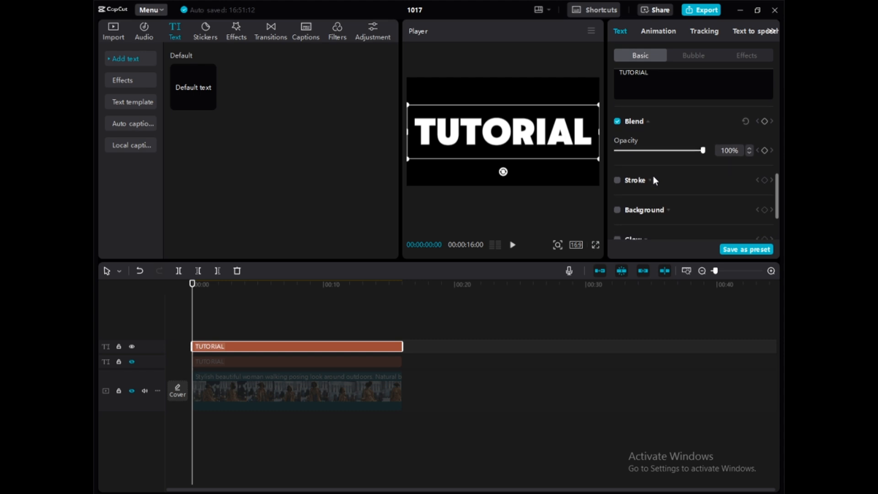
pyautogui.scroll(-2, 618, 187)
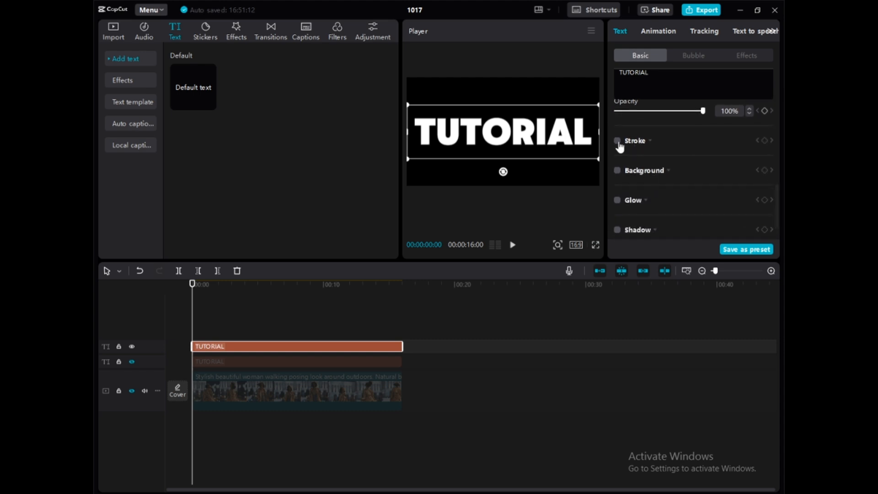
pyautogui.click(618, 141)
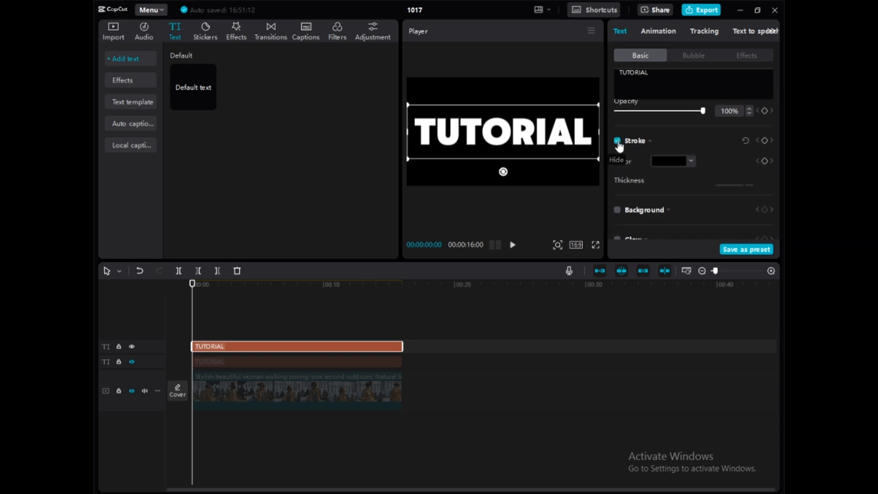
pyautogui.click(692, 162)
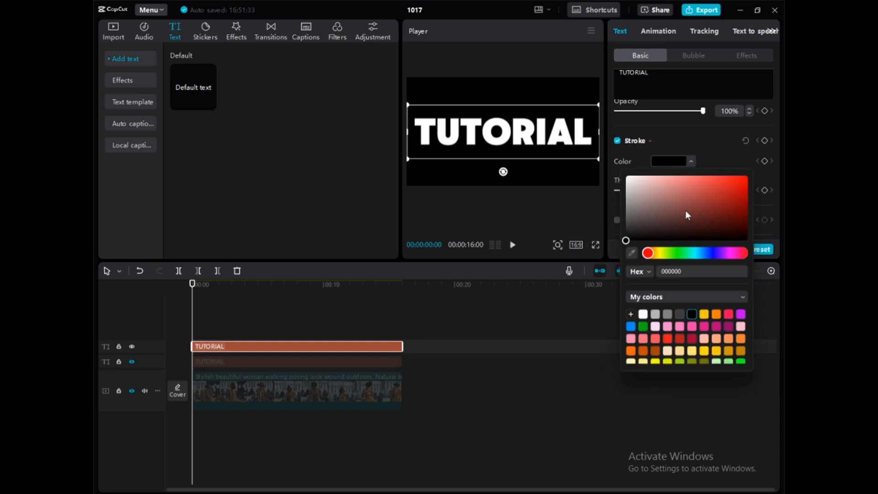
pyautogui.click(644, 315)
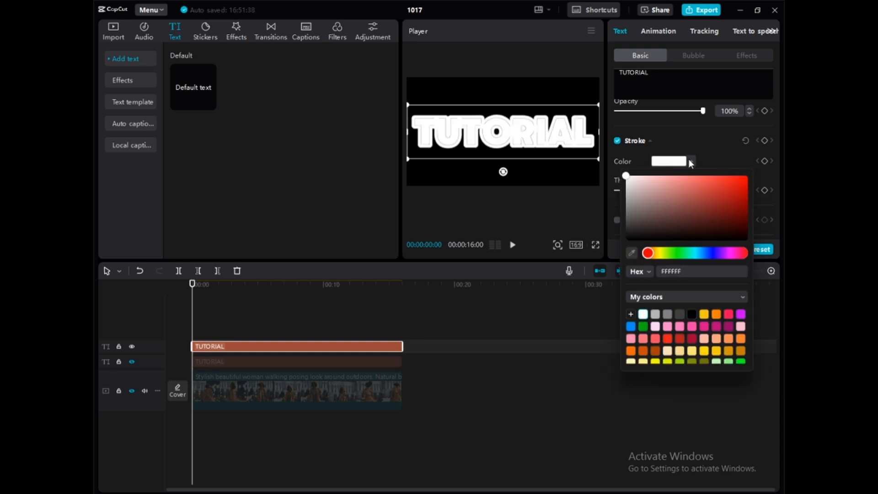
pyautogui.click(691, 163)
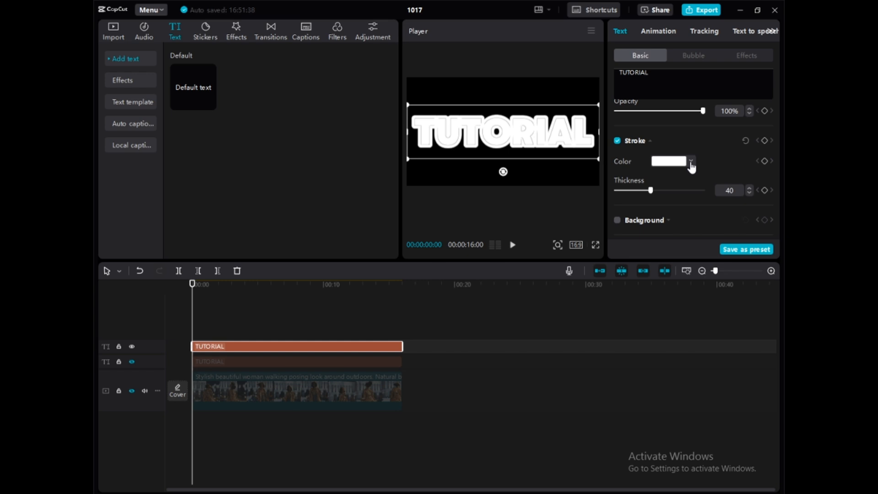
# Step: Set the stroke thickness of the upper TUTORIAL text to 10
pyautogui.doubleClick(735, 190)
pyautogui.write('10')
pyautogui.press('Return')
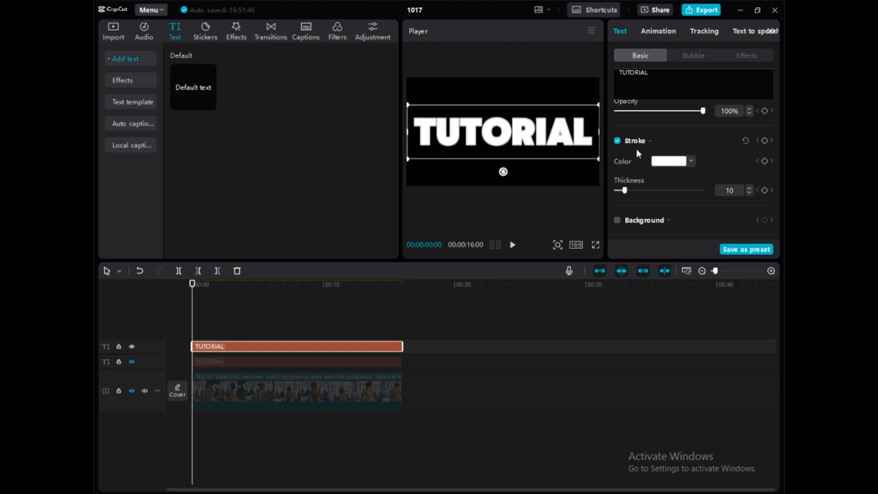
# Step: Change the fill color of the upper TUTORIAL text to black (000000)
pyautogui.scroll(1, 636, 150)
pyautogui.scroll(5, 635, 147)
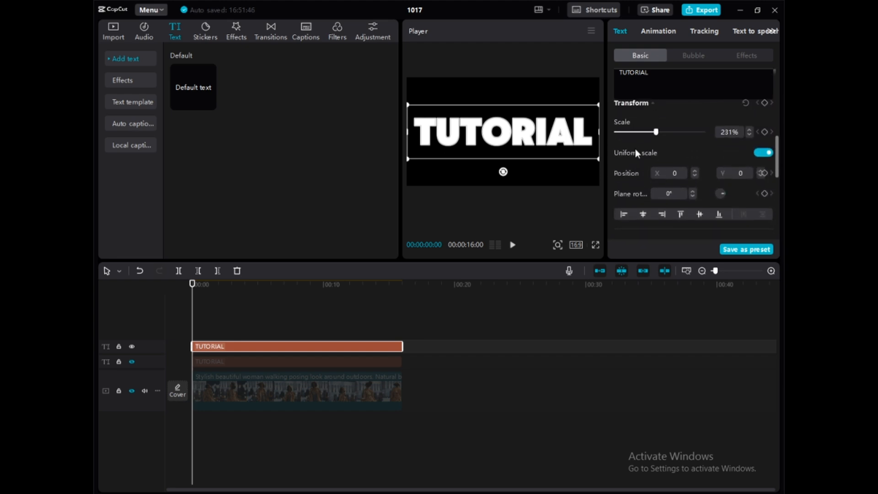
pyautogui.scroll(5, 635, 147)
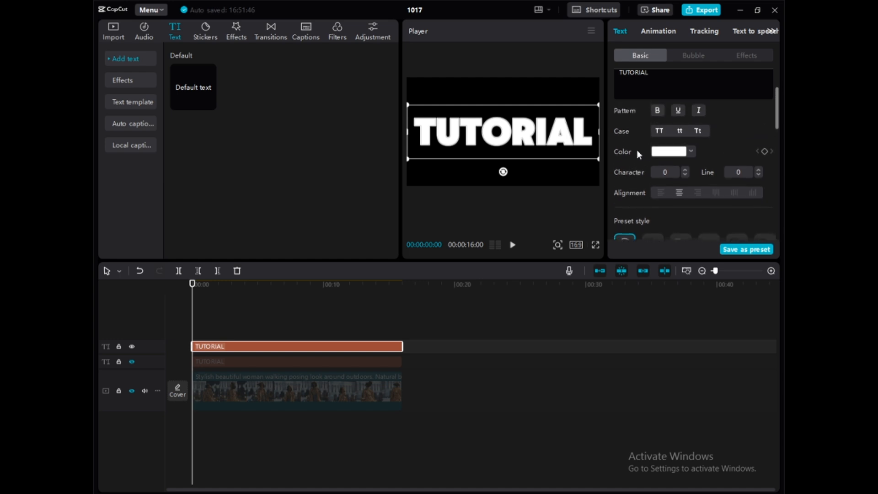
pyautogui.click(691, 156)
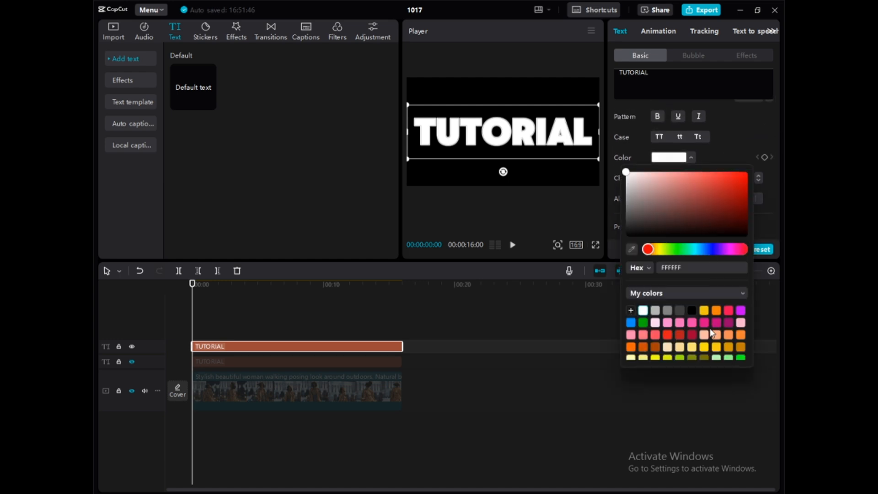
pyautogui.click(692, 309)
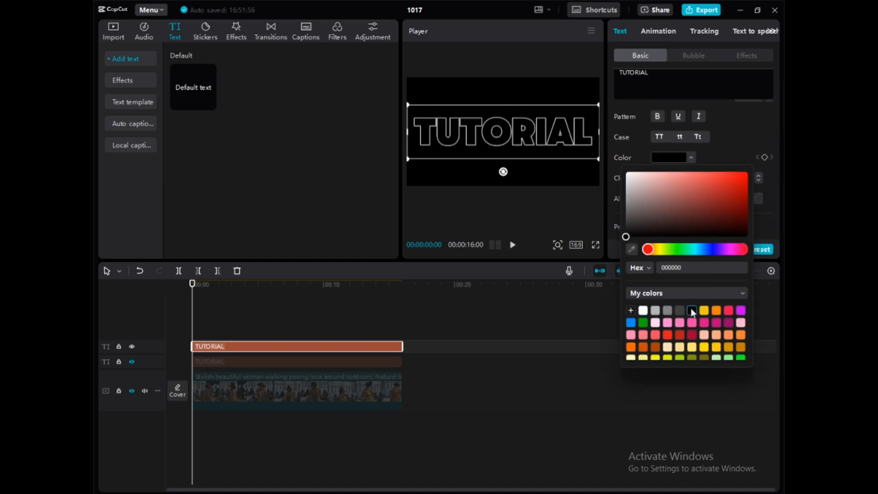
# Step: Convert the upper outlined TUTORIAL text into a compound clip and hide its track
pyautogui.rightClick(223, 349)
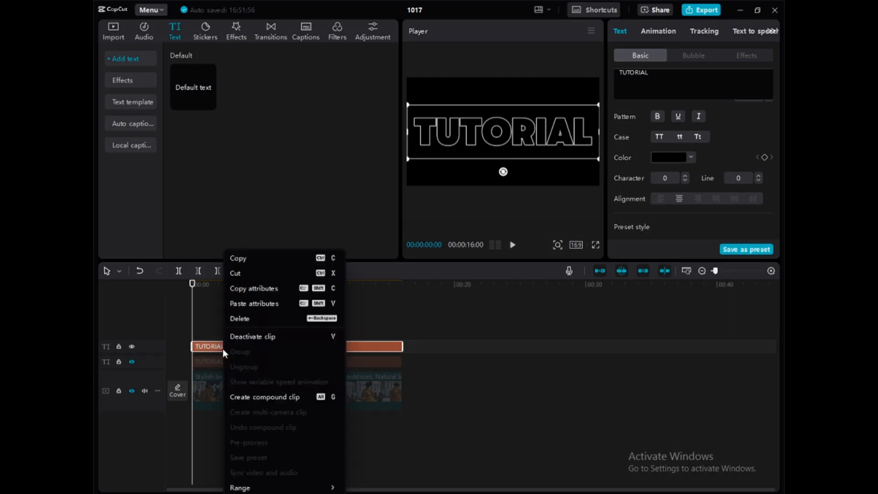
pyautogui.click(259, 397)
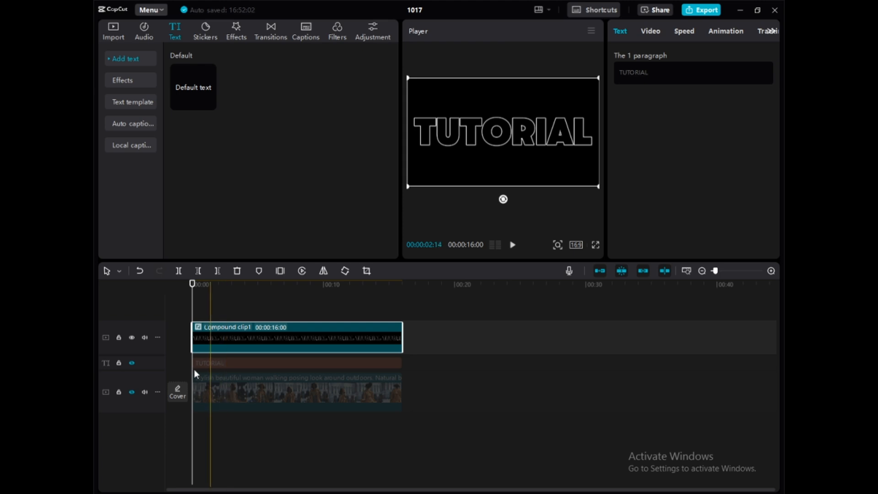
pyautogui.click(131, 337)
# Step: Unhide the stock video track and duplicate its clip at 00:00 onto a track between the original TUTORIAL text and the compound clip
pyautogui.click(237, 386)
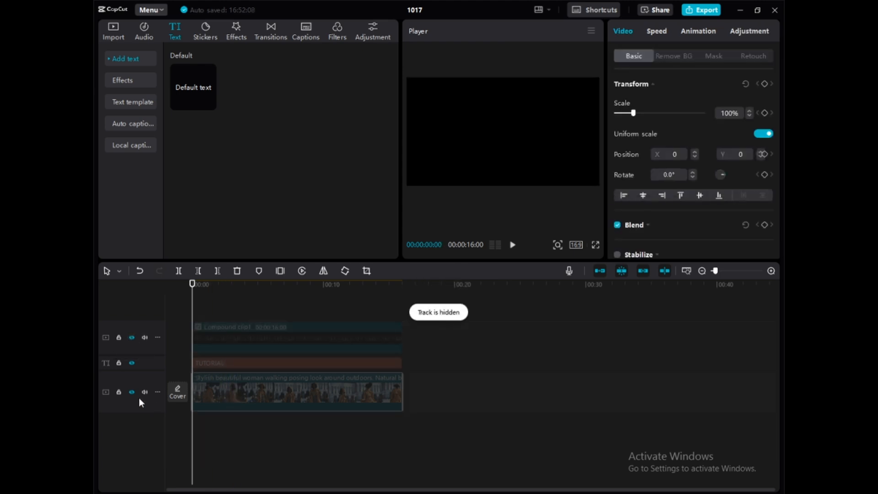
pyautogui.click(132, 392)
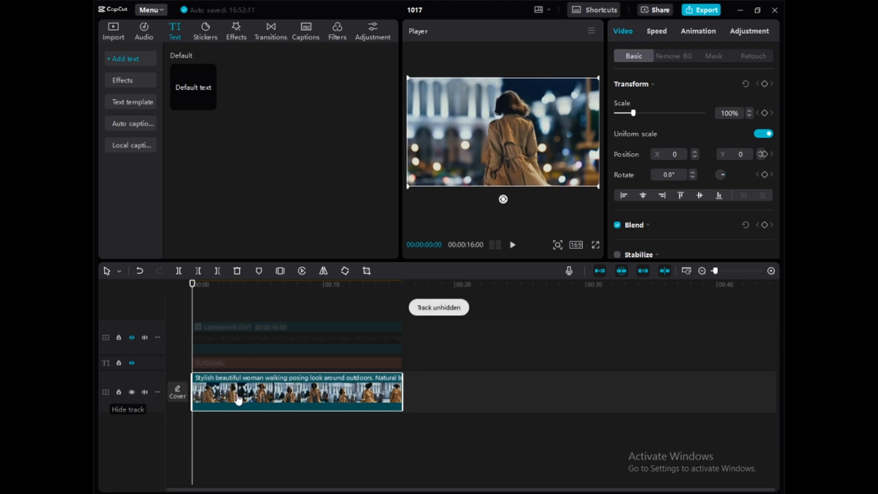
pyautogui.rightClick(270, 389)
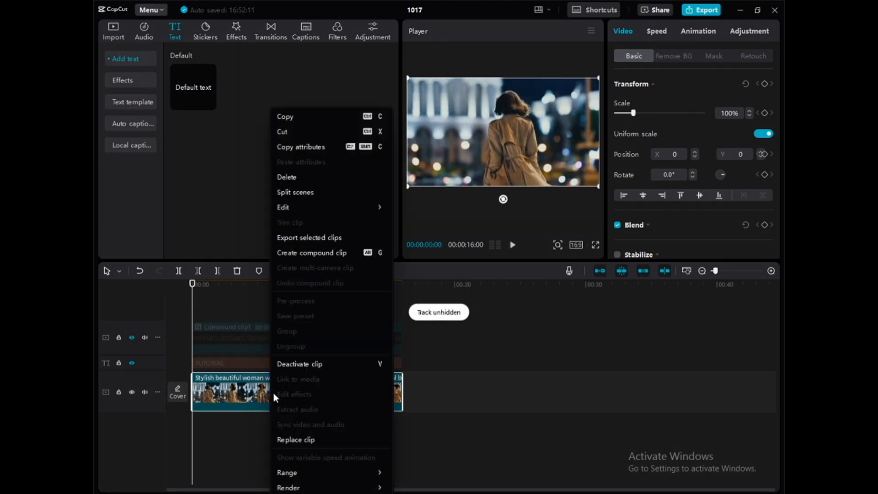
pyautogui.click(280, 117)
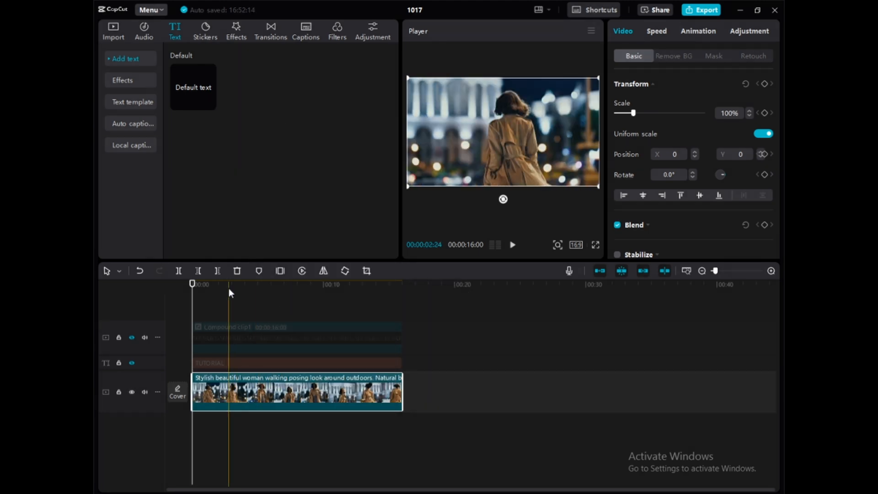
pyautogui.rightClick(223, 303)
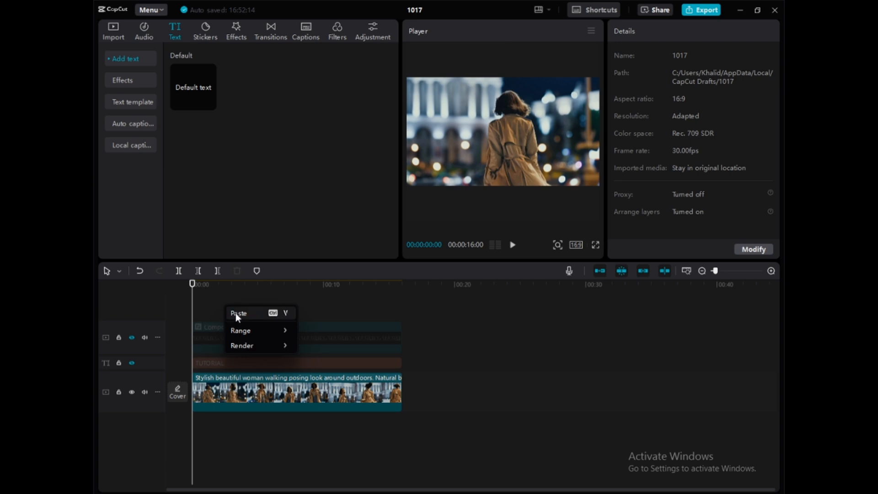
pyautogui.click(235, 312)
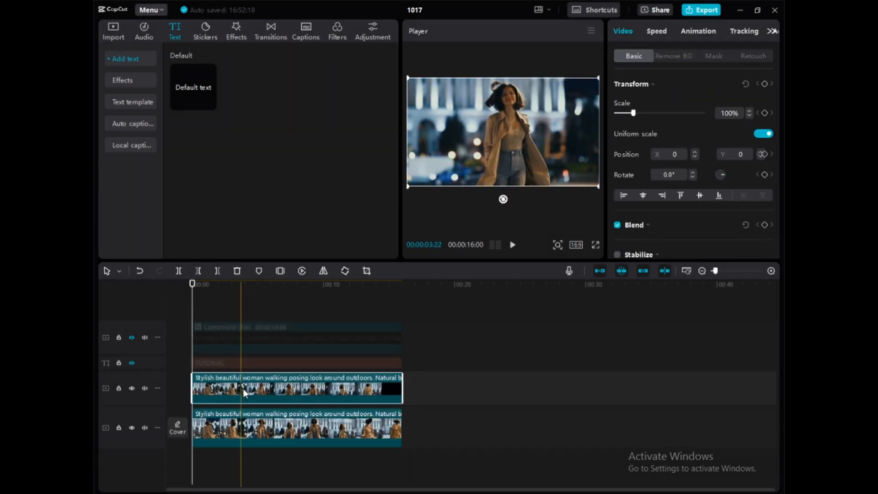
pyautogui.moveTo(243, 389); pyautogui.dragTo(241, 357)
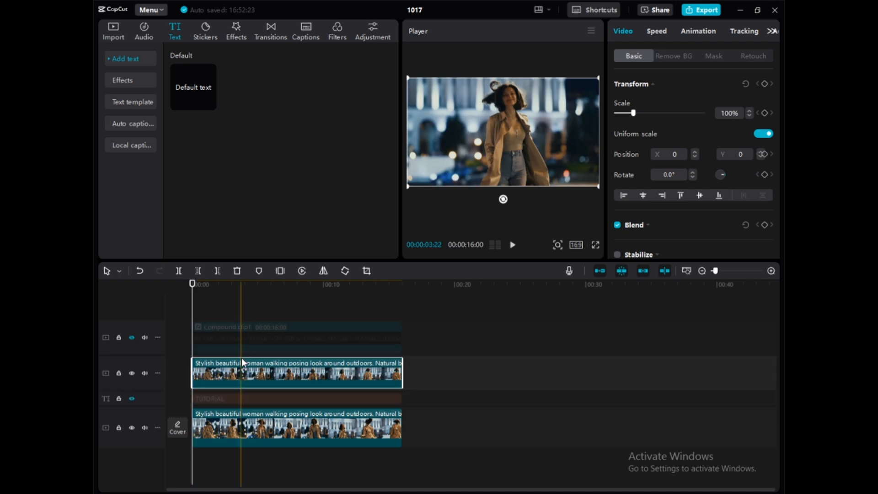
# Step: Hide the original video track and remove the background of the duplicated video clip with Auto removal
pyautogui.click(132, 428)
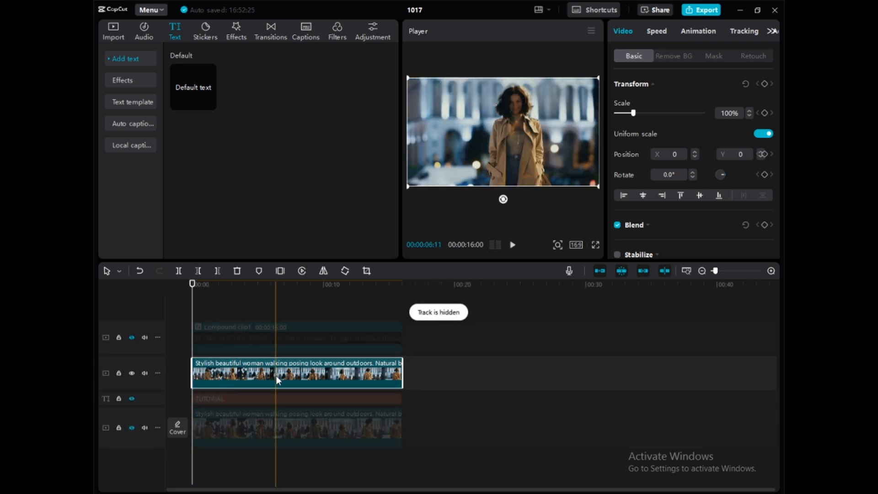
pyautogui.click(675, 56)
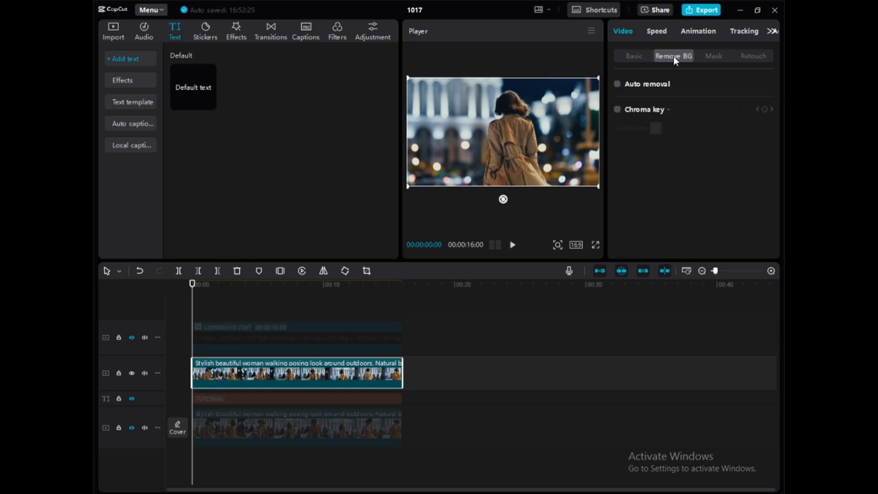
pyautogui.click(618, 86)
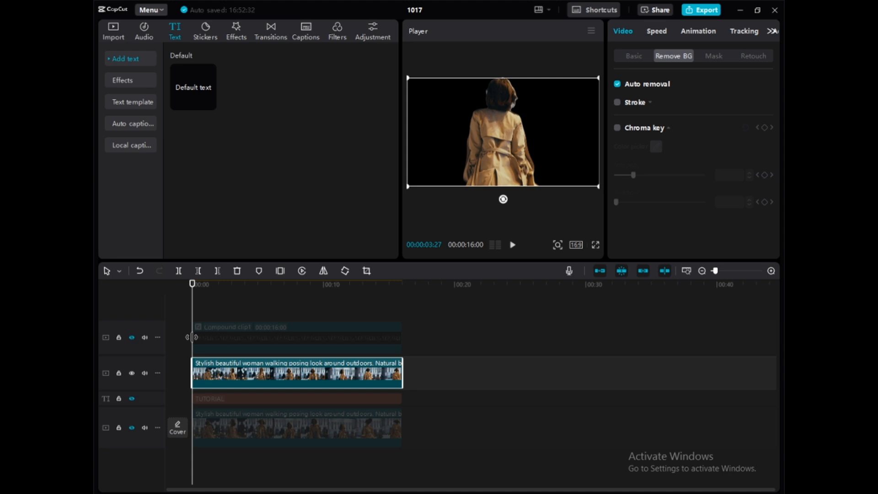
# Step: Unhide the original video, the solid TUTORIAL text and the compound clip tracks
pyautogui.click(132, 428)
pyautogui.click(132, 399)
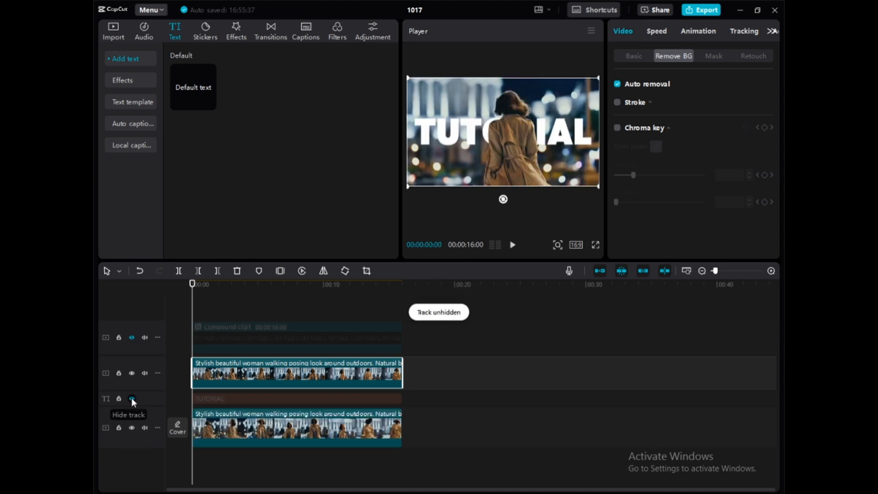
pyautogui.click(132, 337)
# Step: Set the blend mode of the outlined TUTORIAL compound clip to Screen
pyautogui.moveTo(192, 309); pyautogui.dragTo(246, 333)
pyautogui.click(246, 334)
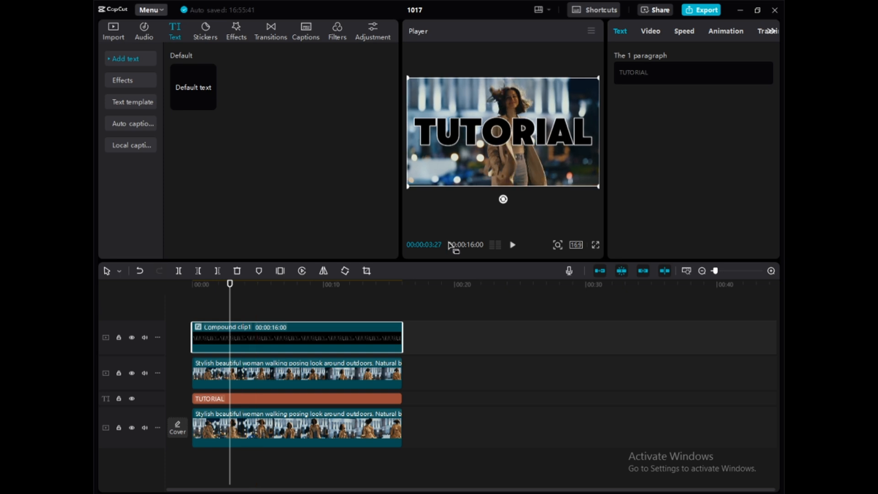
pyautogui.click(650, 31)
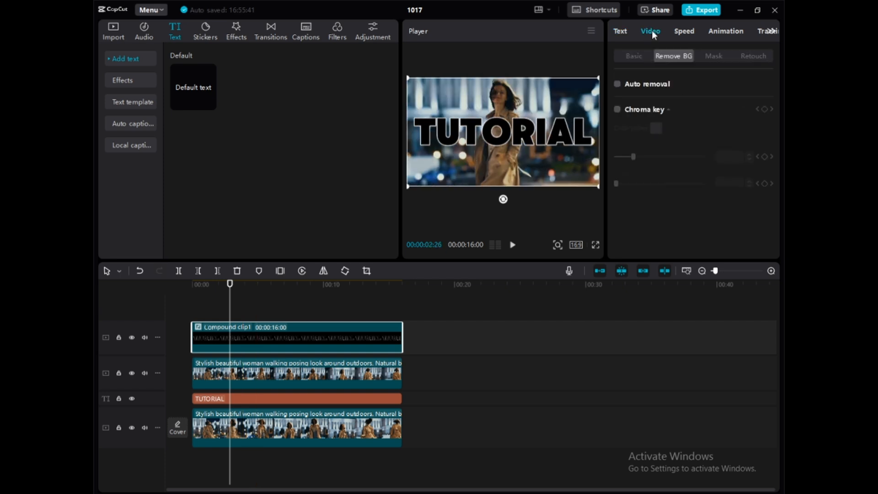
pyautogui.click(629, 56)
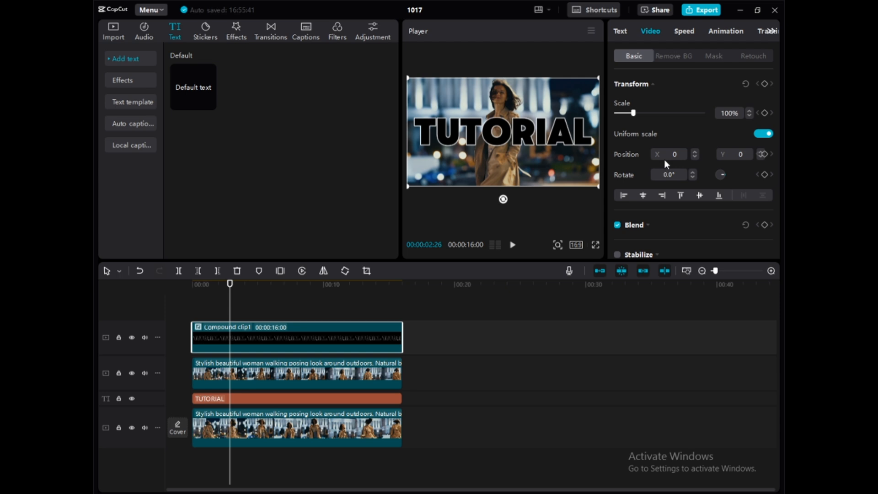
pyautogui.scroll(-2, 665, 160)
pyautogui.click(647, 187)
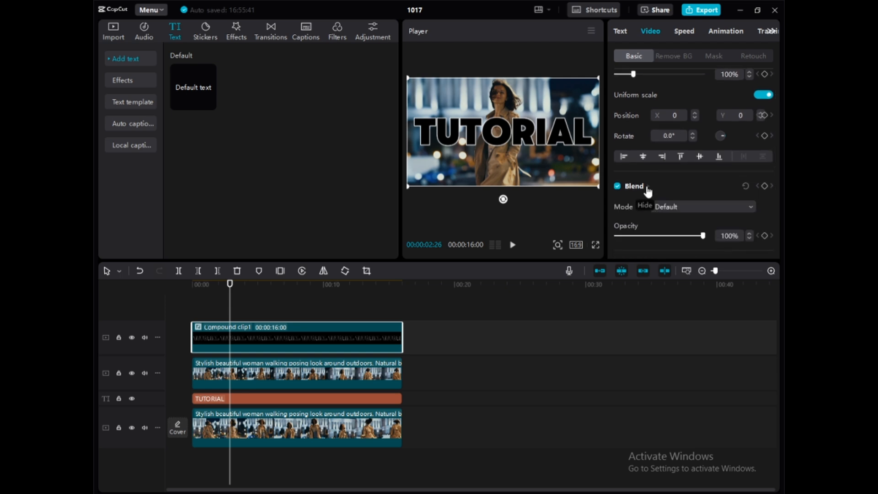
pyautogui.click(751, 206)
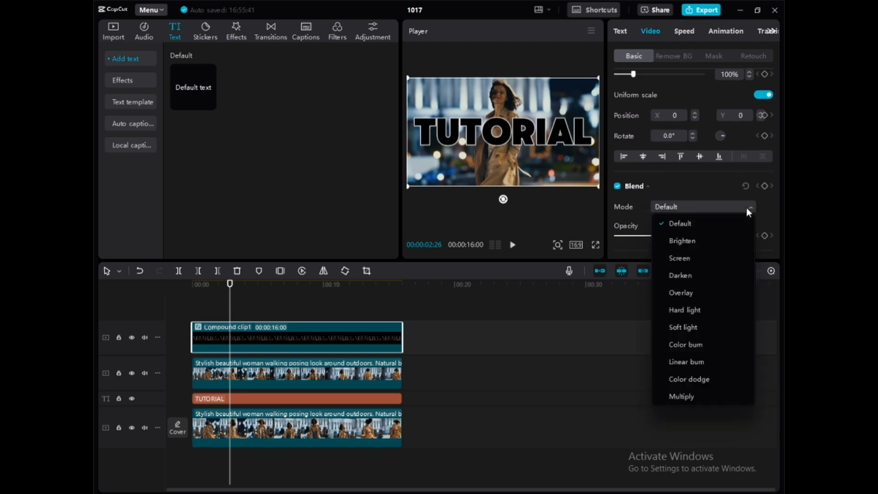
pyautogui.click(680, 258)
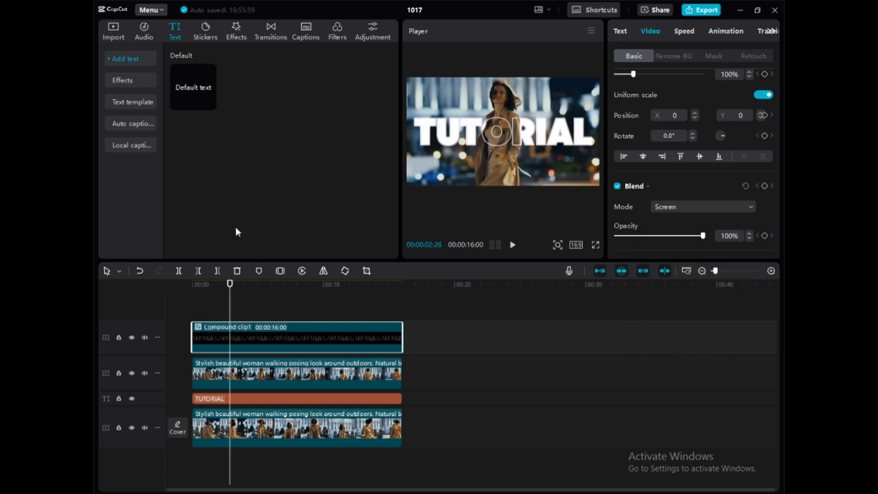
# Step: Play the composition from 00:00 to preview the layered title effect
pyautogui.moveTo(231, 311); pyautogui.dragTo(164, 299)
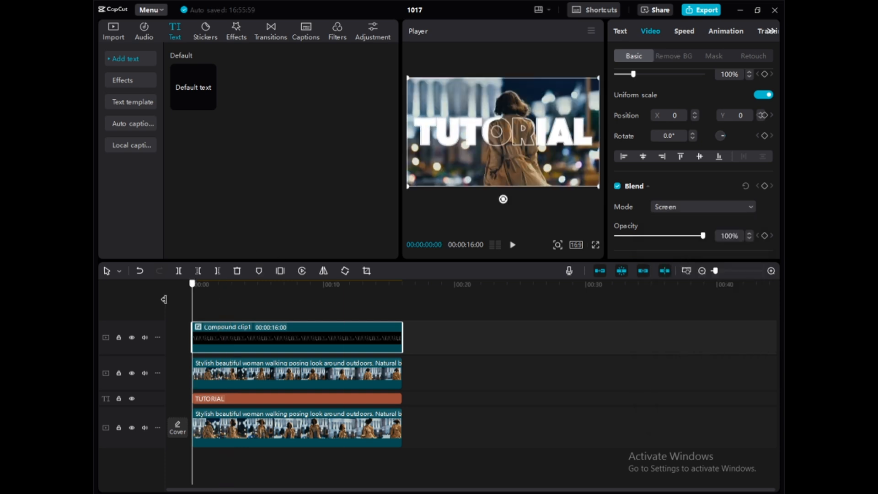
pyautogui.click(512, 245)
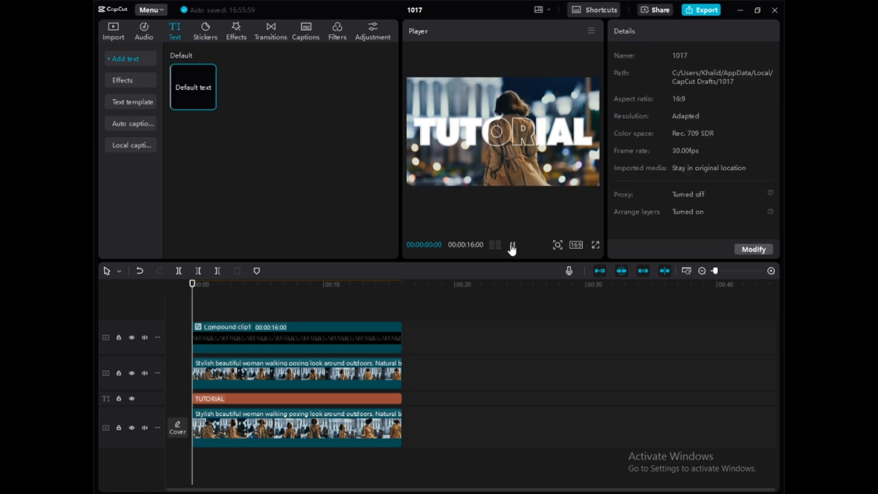